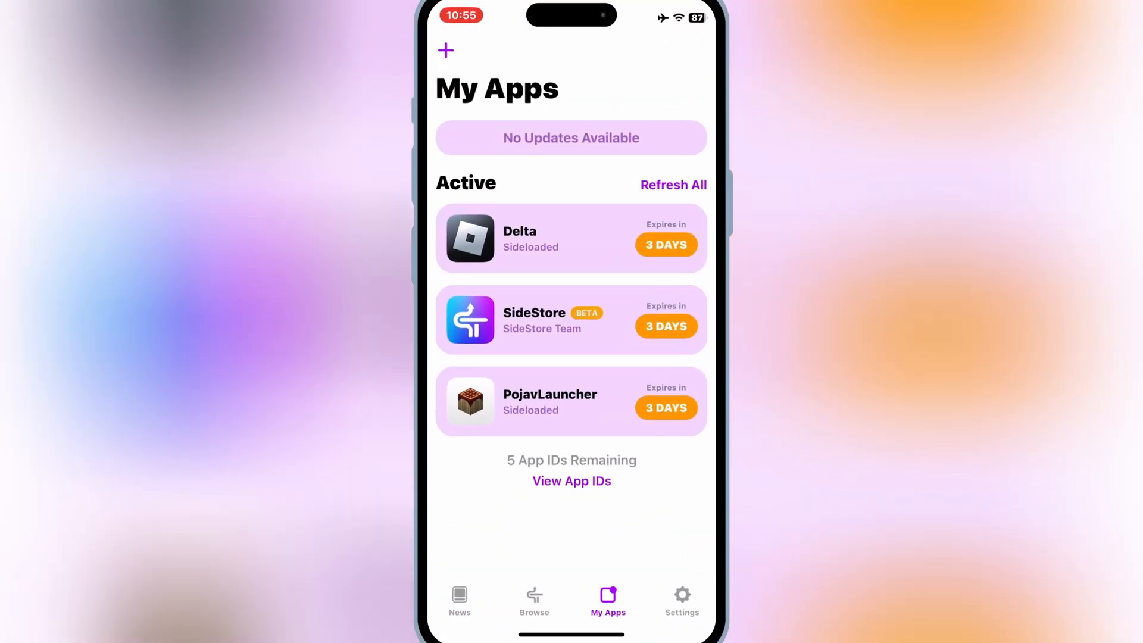
Refresh all sideloaded apps and allow the Apple Account sign-in request
click(673, 184)
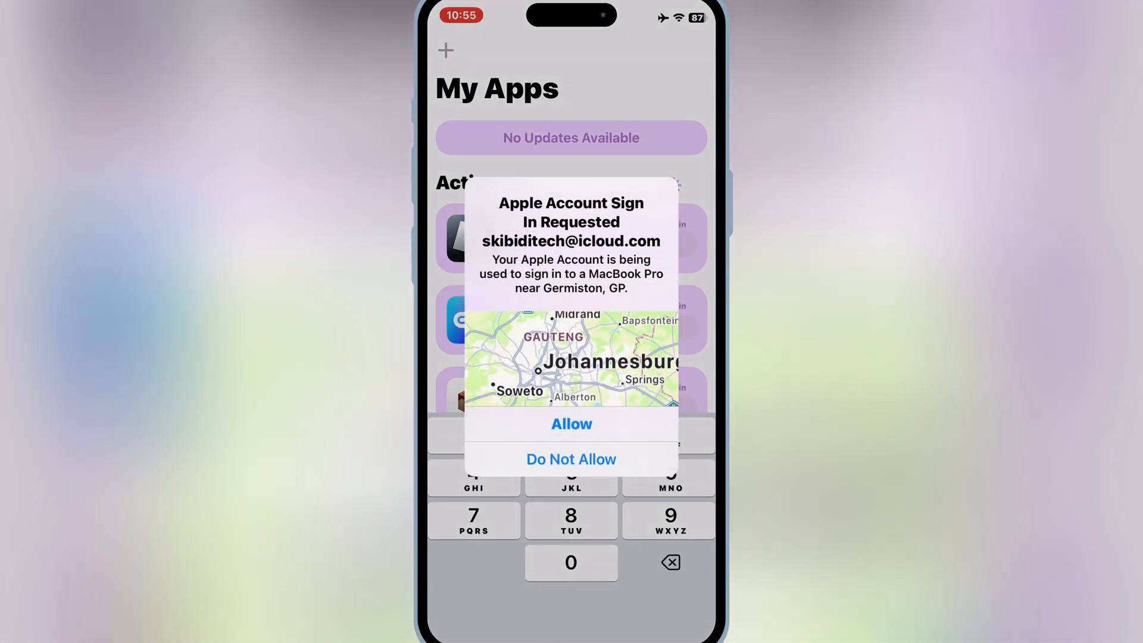
click(572, 424)
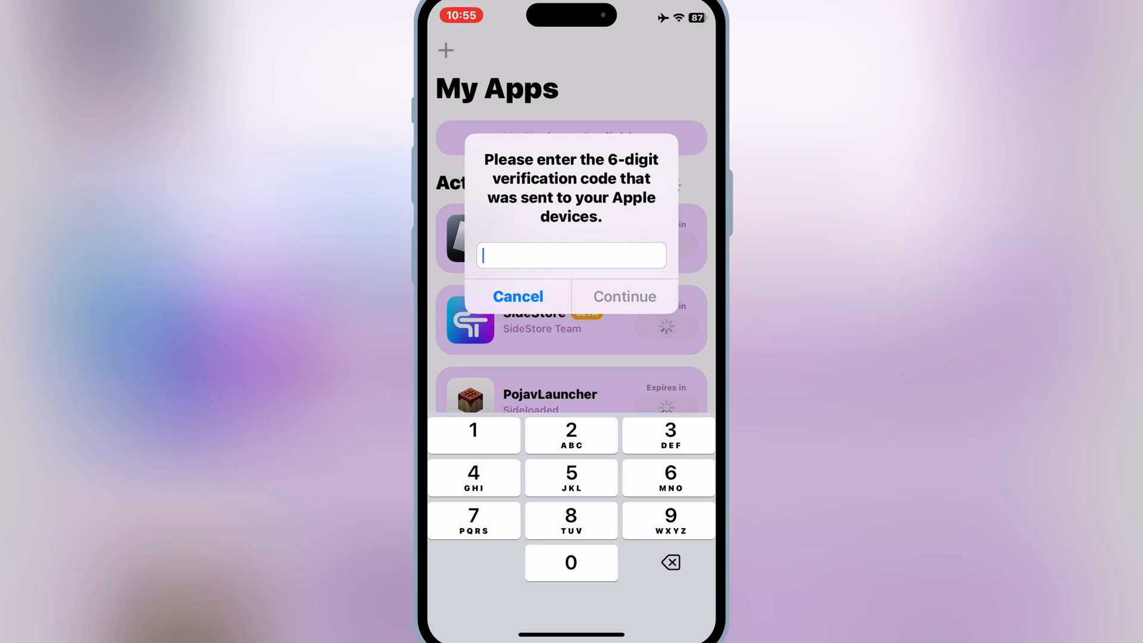
text(562)
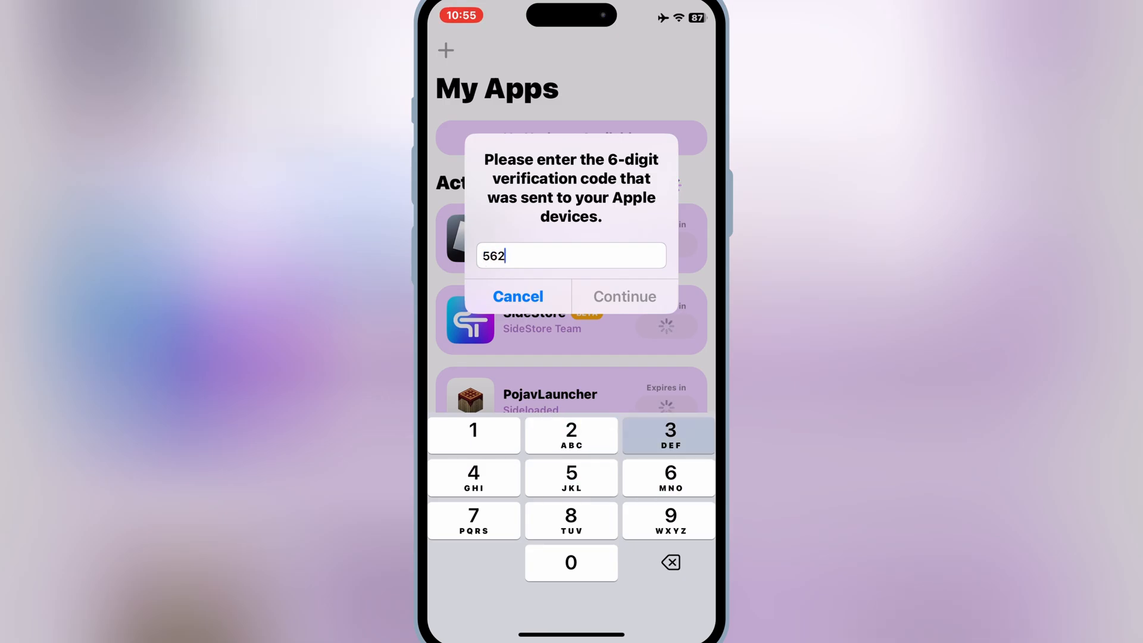
text(361)
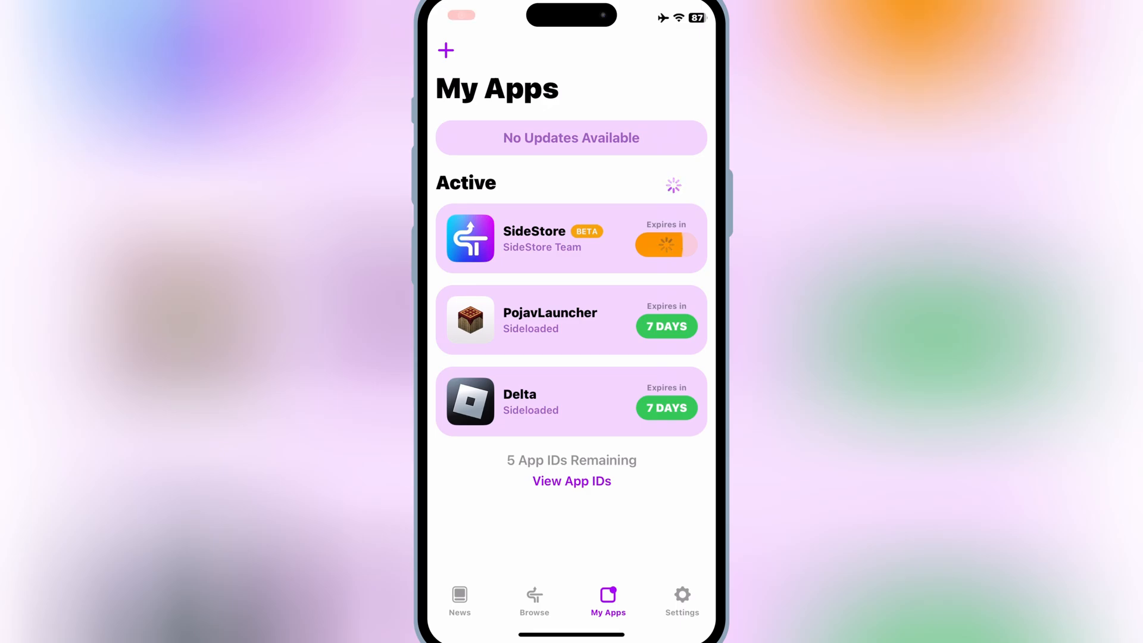
Return to the home screen, reopen SideStore and show the My Apps list
drag(572, 634, 572, 402)
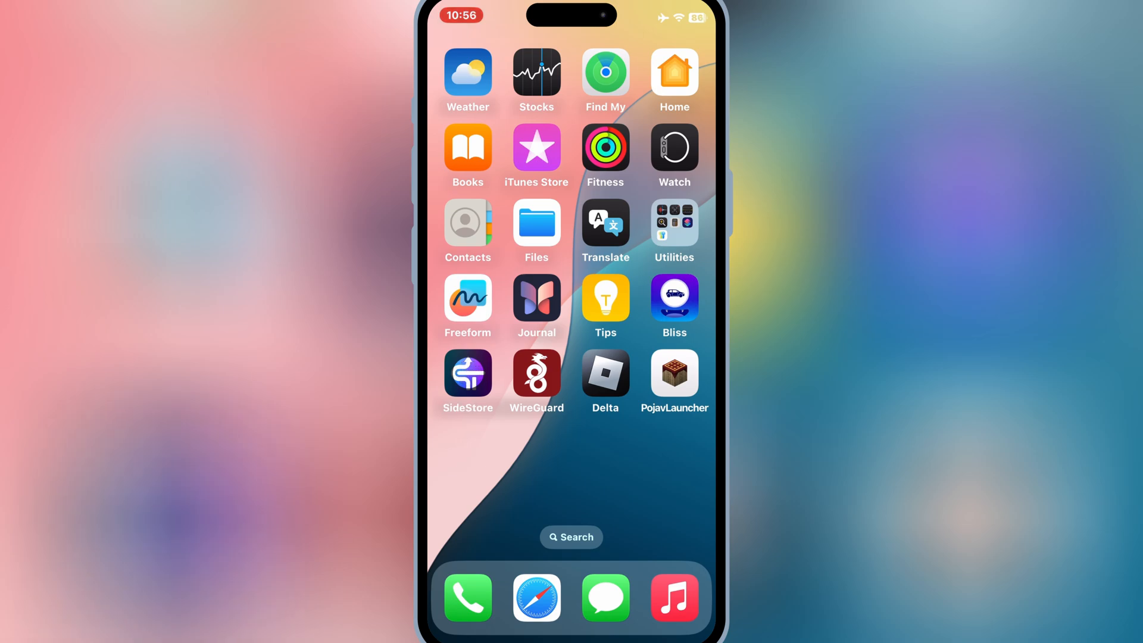
click(468, 372)
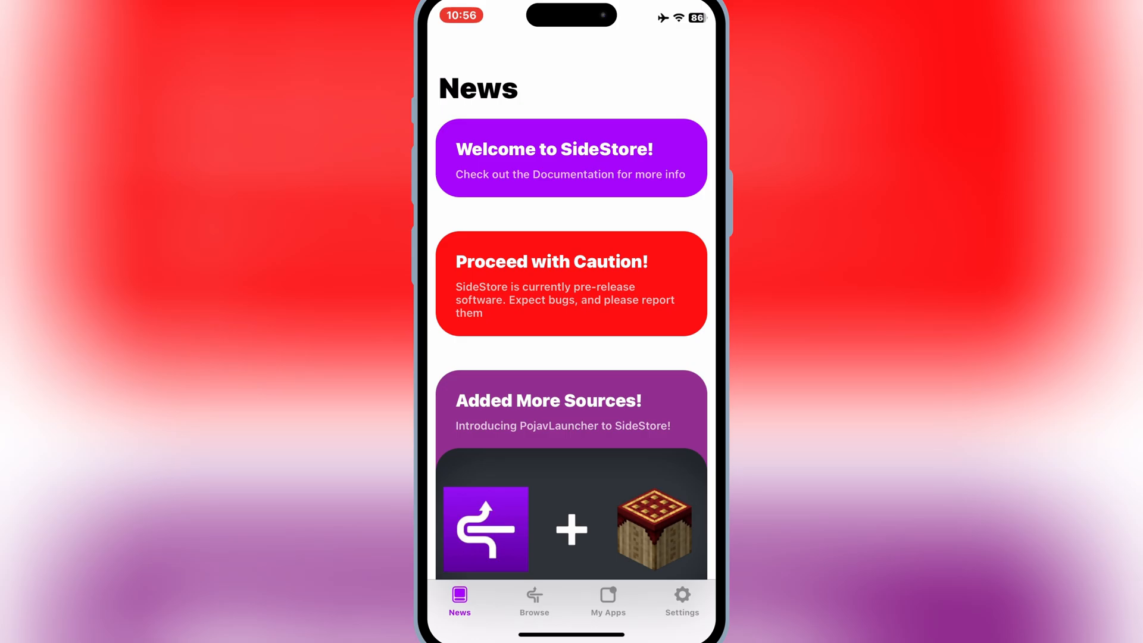
click(535, 601)
click(608, 601)
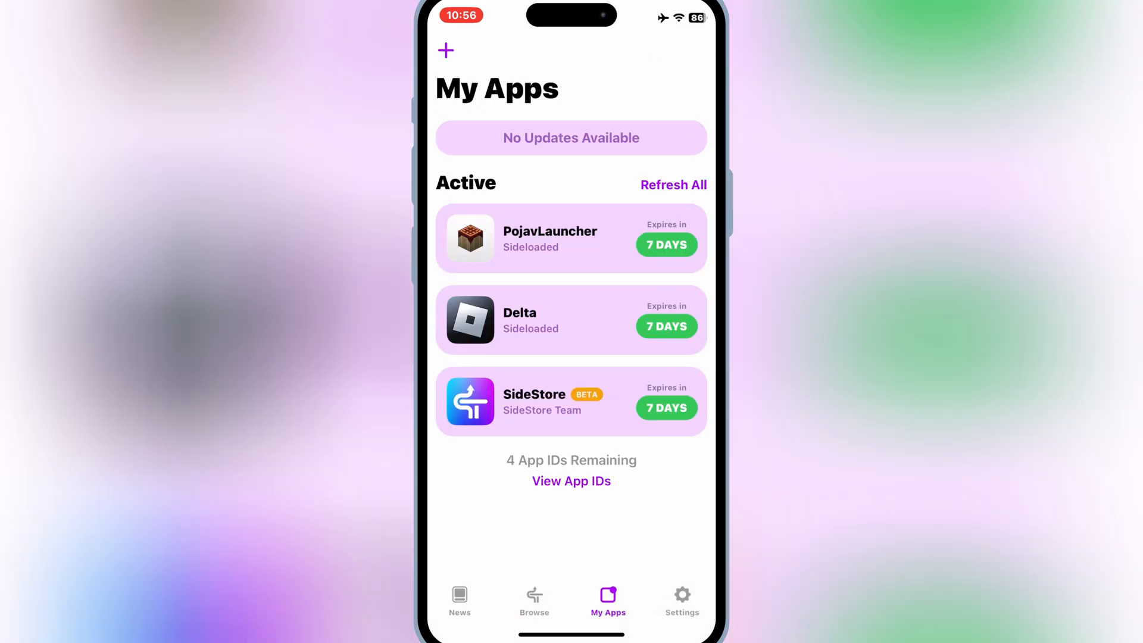
Add an IPA from Downloads and answer the App Contains Extensions alert
click(446, 51)
click(472, 510)
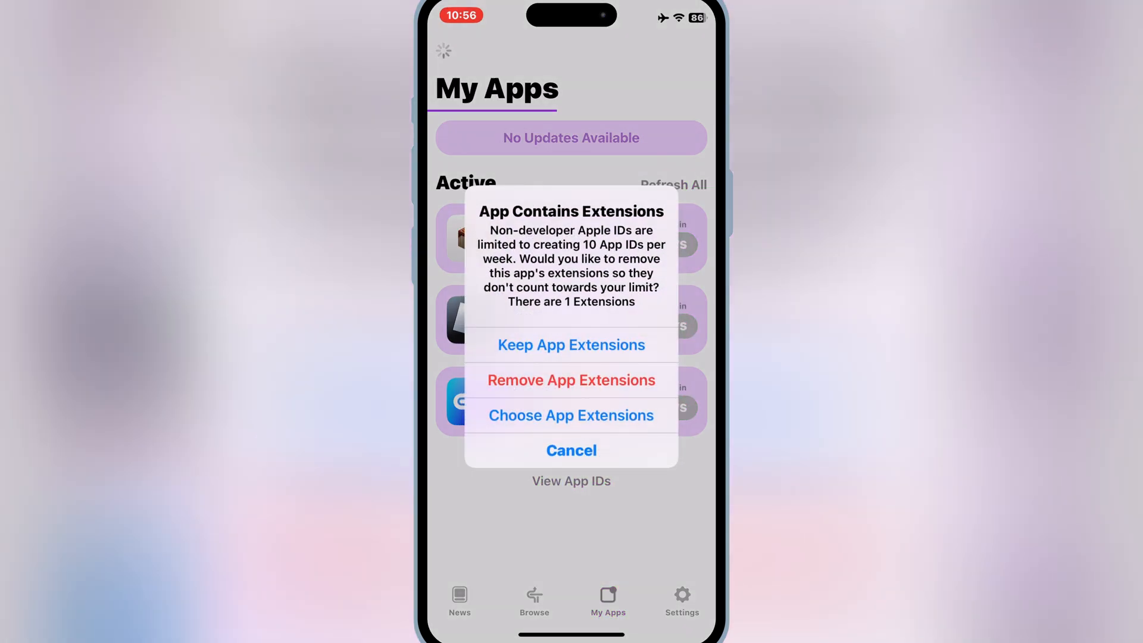
click(572, 380)
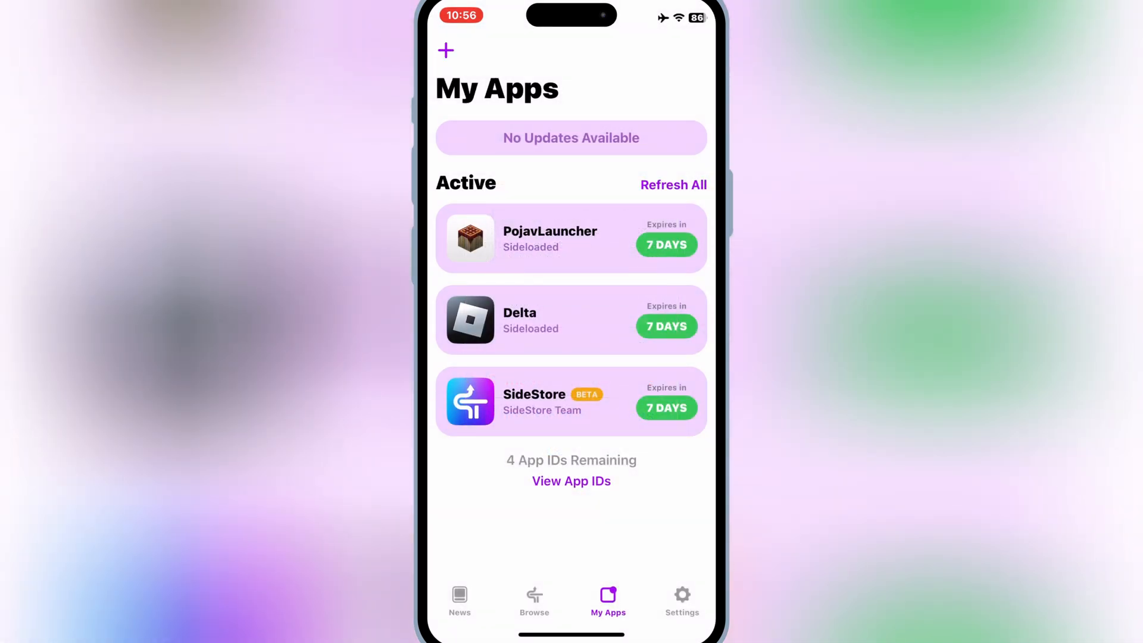
Download com.kdt.livecontainer_2.1.2.ipa from the 2.1.2 GitHub release in Safari, then head home
drag(572, 635, 571, 358)
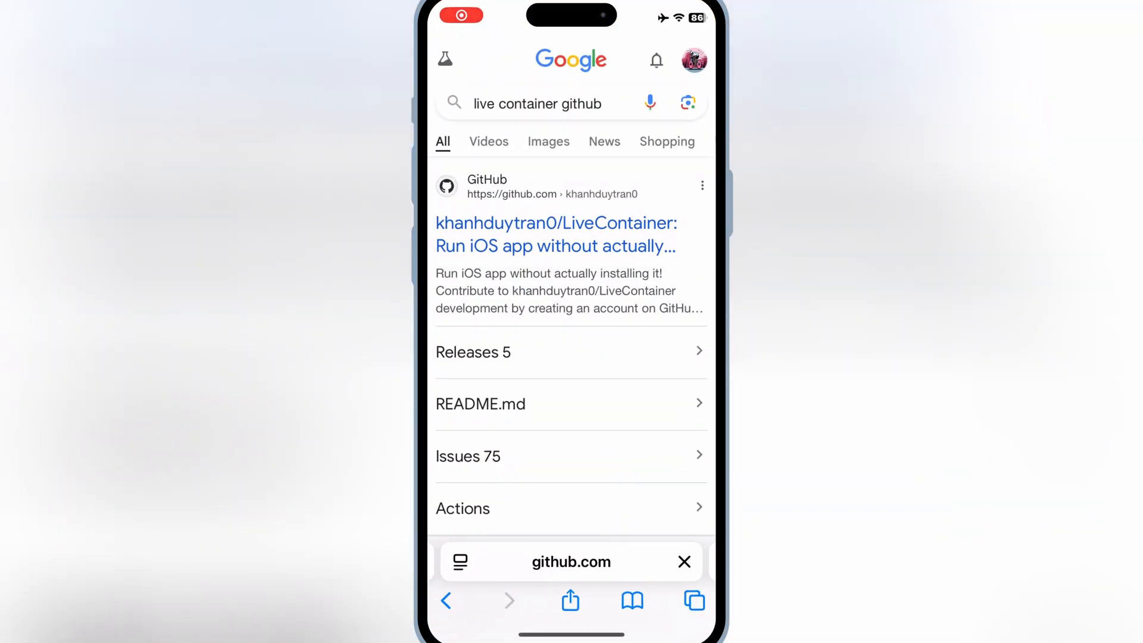
scroll(572, 357, down, 3)
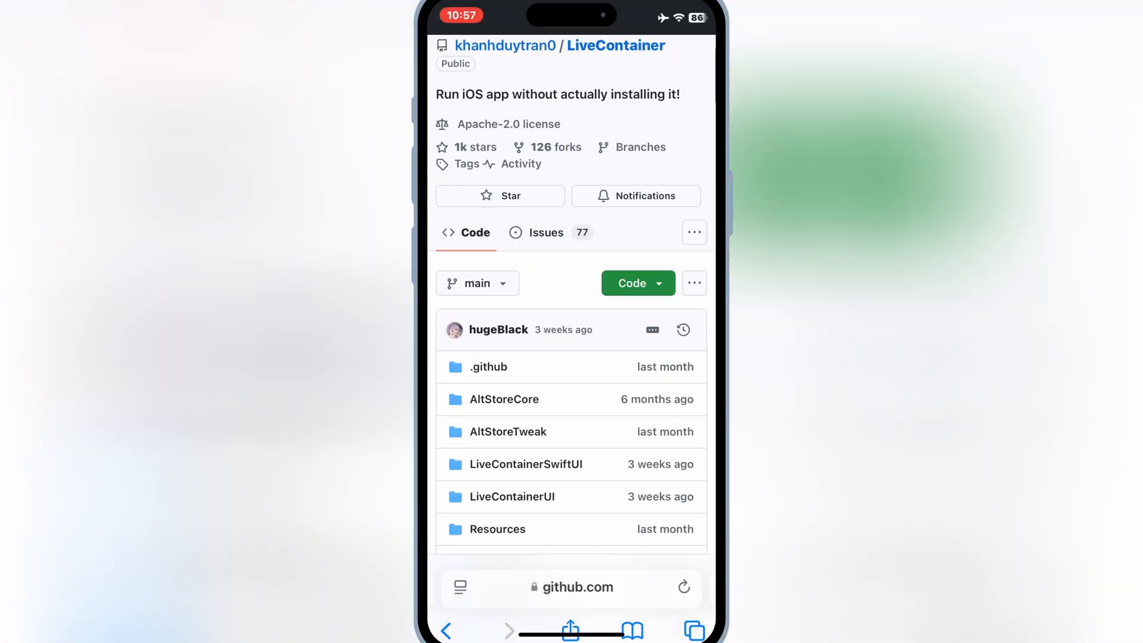
scroll(572, 357, down, 10)
scroll(572, 358, down, 5)
scroll(571, 357, down, 5)
scroll(572, 358, down, 5)
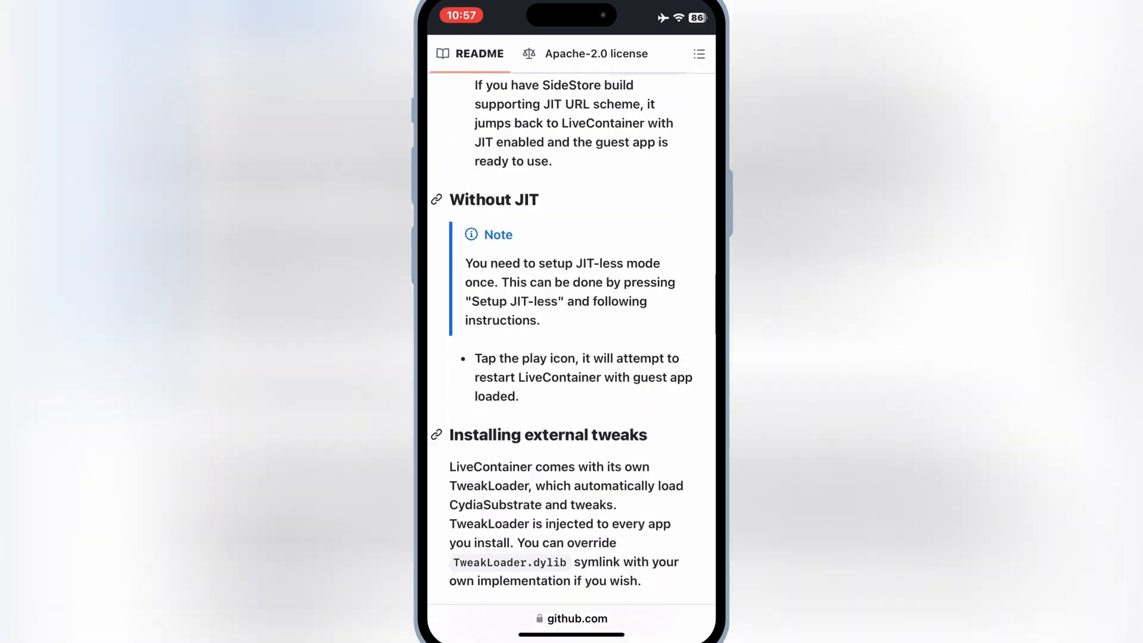
scroll(571, 357, down, 5)
scroll(571, 358, down, 5)
scroll(571, 357, down, 5)
scroll(572, 358, down, 5)
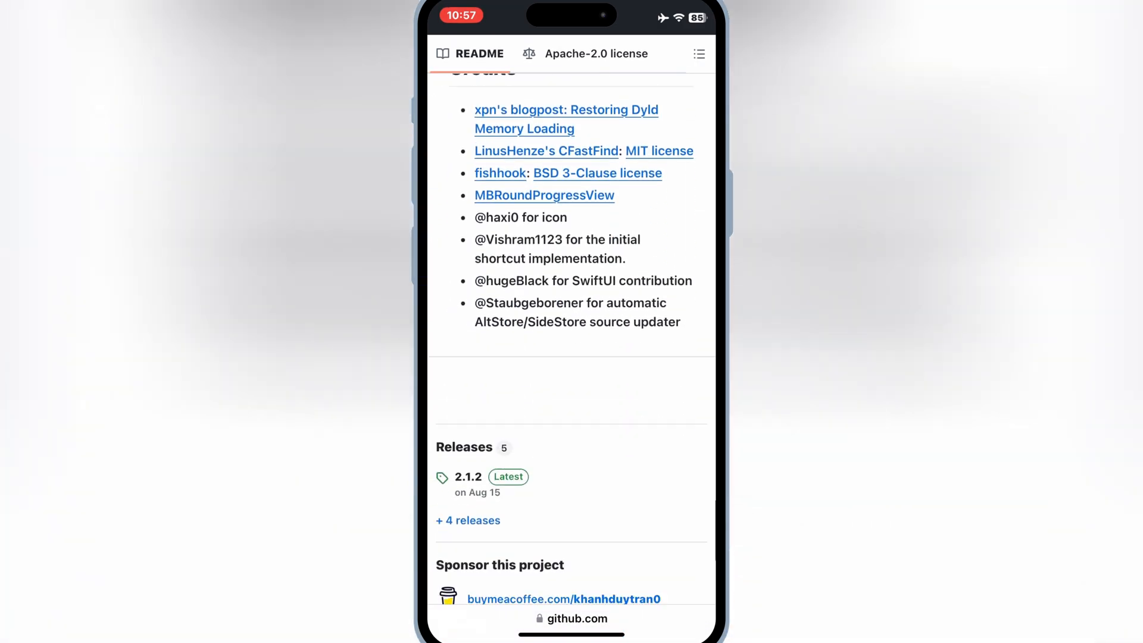
scroll(572, 358, down, 5)
click(467, 332)
scroll(572, 357, down, 5)
scroll(572, 357, down, 5)
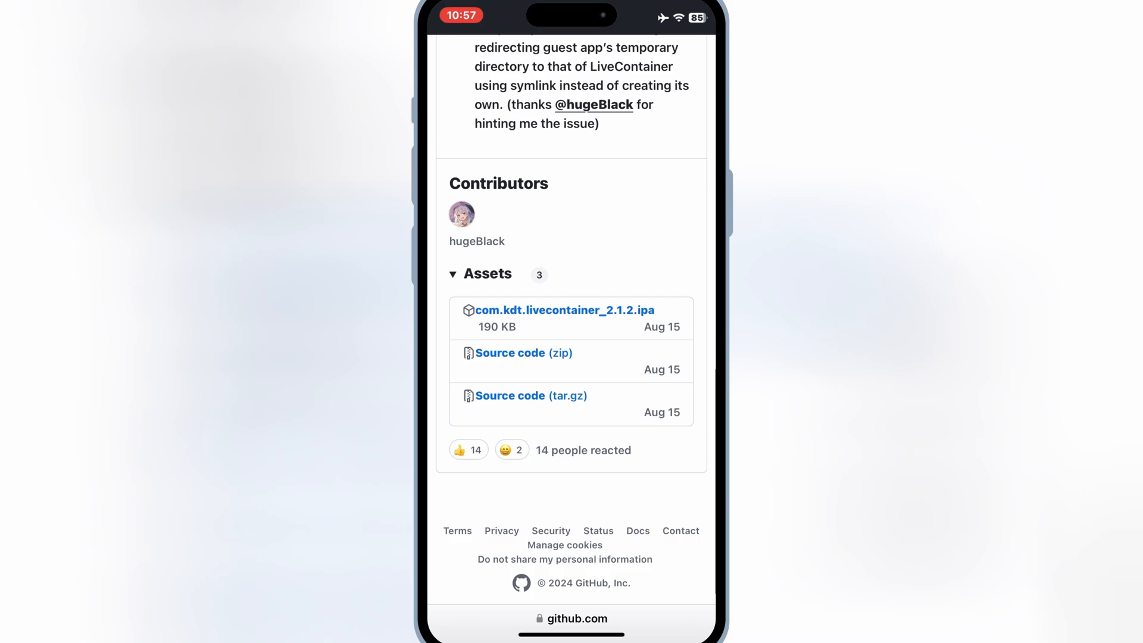
click(564, 310)
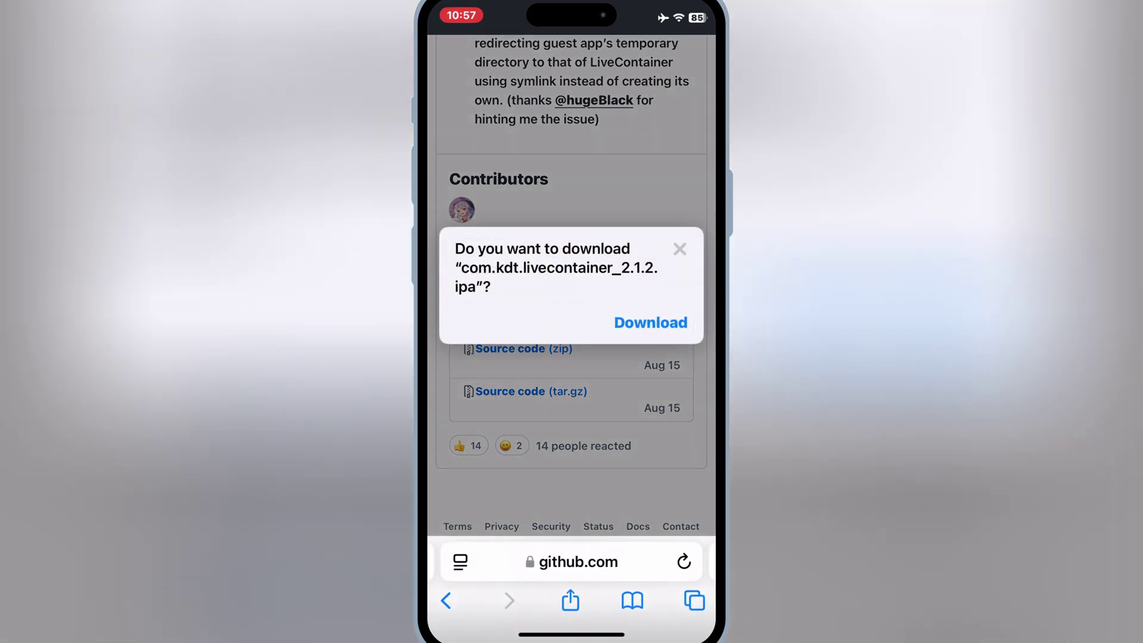
click(648, 321)
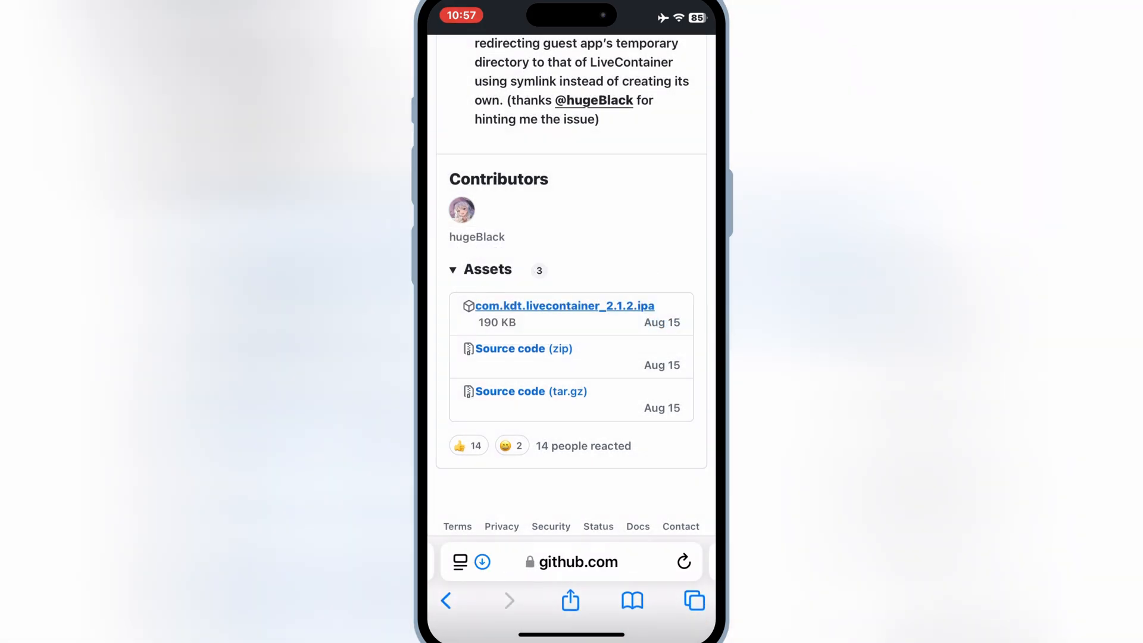
drag(572, 634, 572, 357)
Install the LiveContainer IPA from My Apps, deactivating Delta to stay within 3 active apps
click(468, 370)
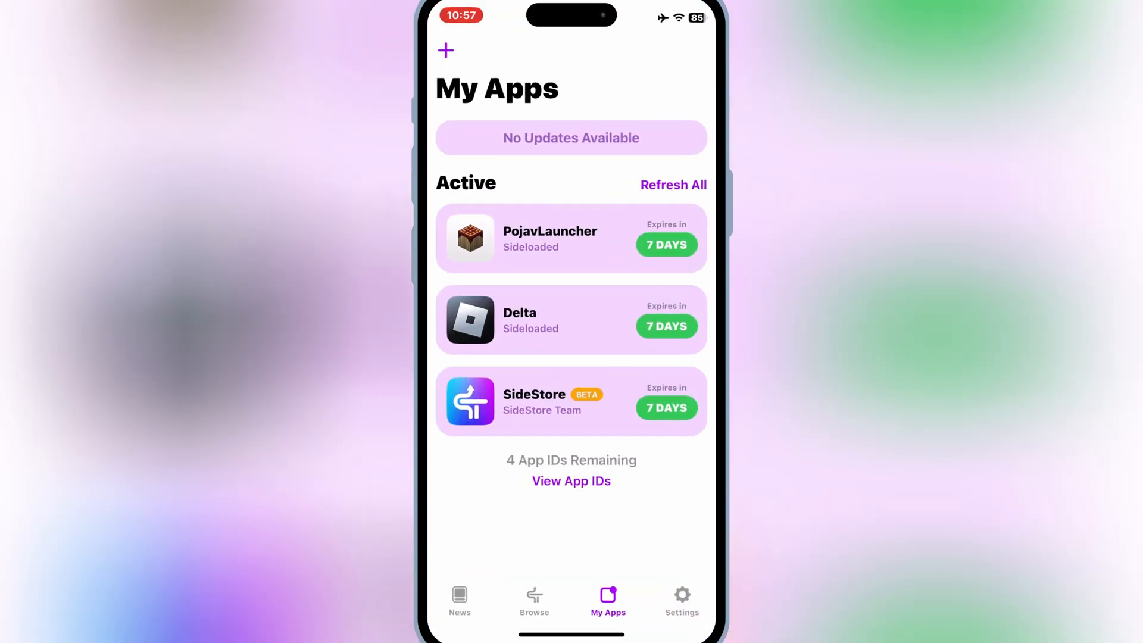
click(446, 51)
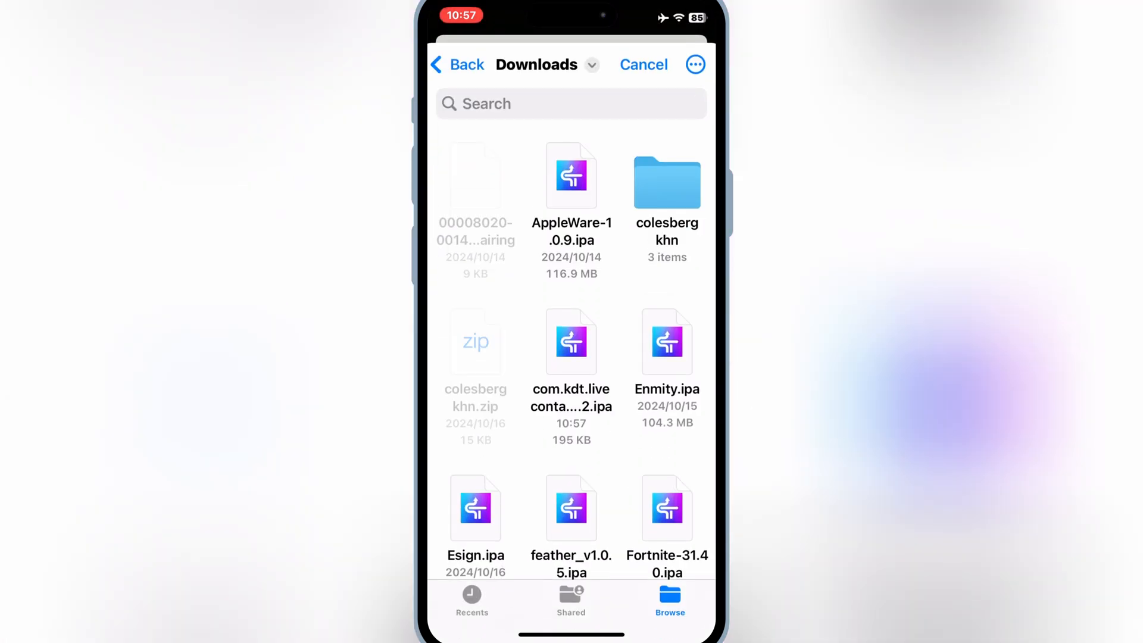
click(567, 345)
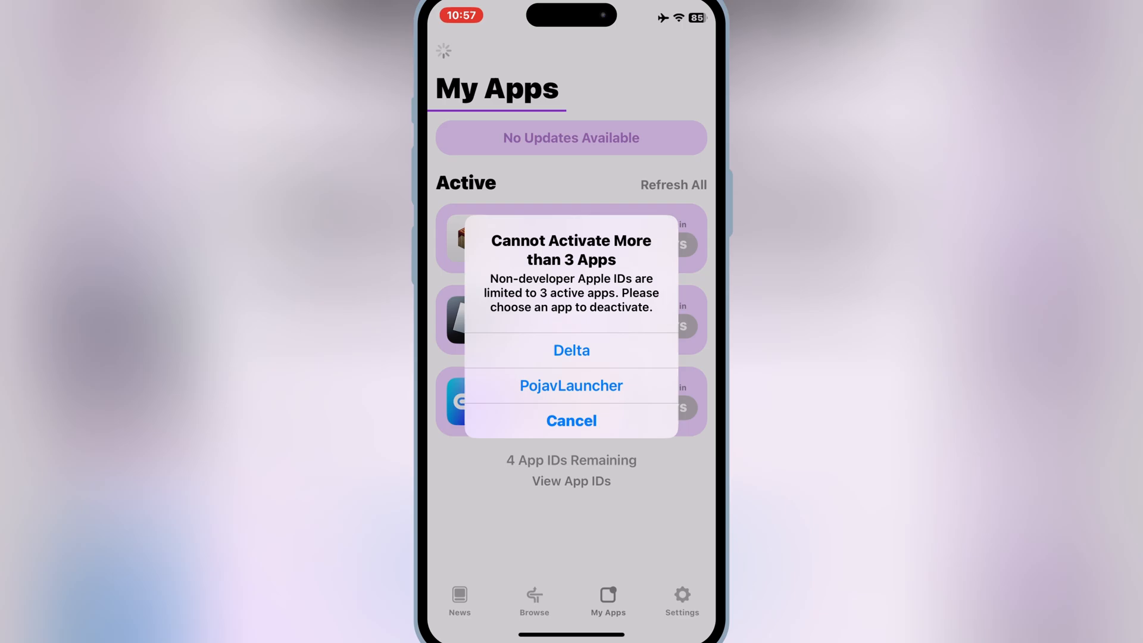
click(572, 350)
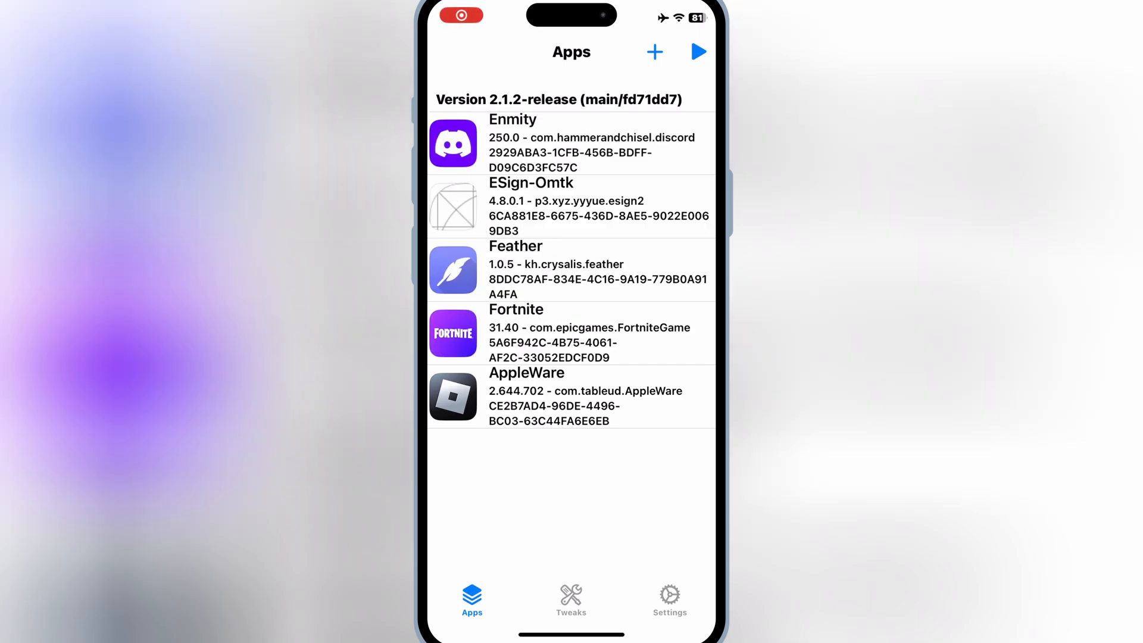
Add ScarletAlpha.ipa as a guest app in LiveContainer
click(655, 52)
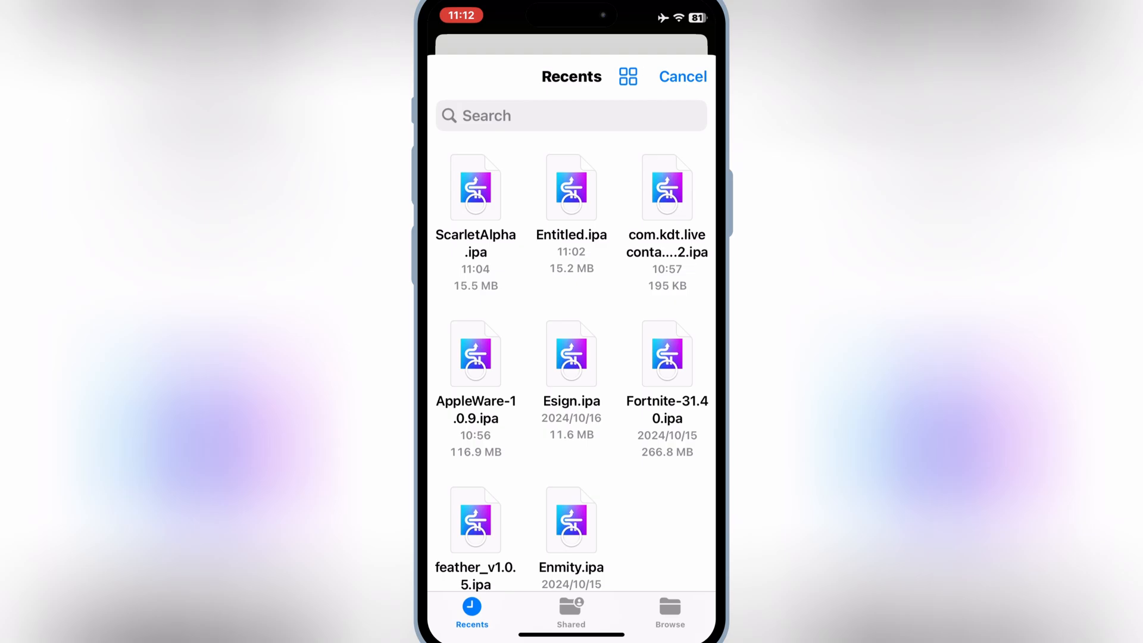
click(476, 179)
click(687, 65)
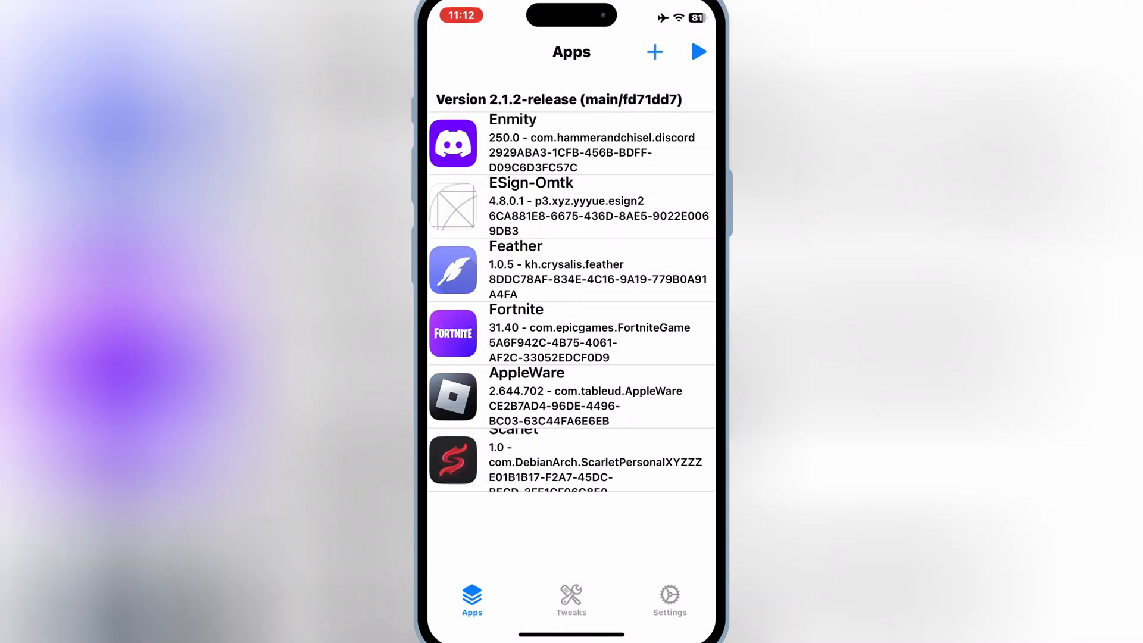
Add Entitled.ipa (Filza) as a guest app, then go to LiveContainer's settings
click(653, 50)
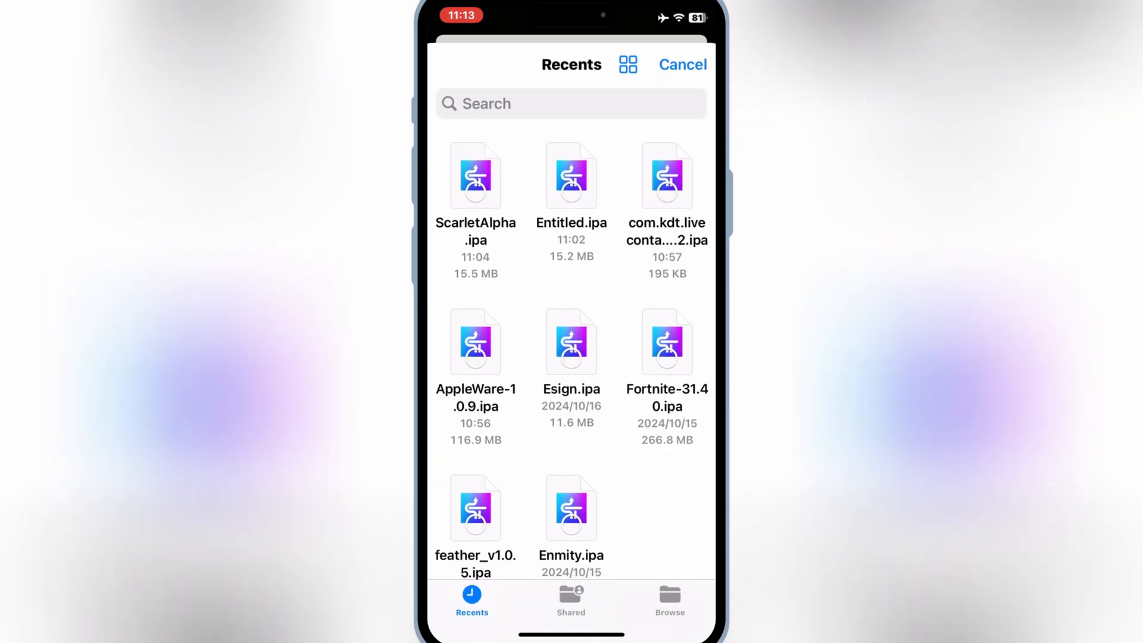
scroll(571, 358, down, 2)
scroll(571, 357, up, 2)
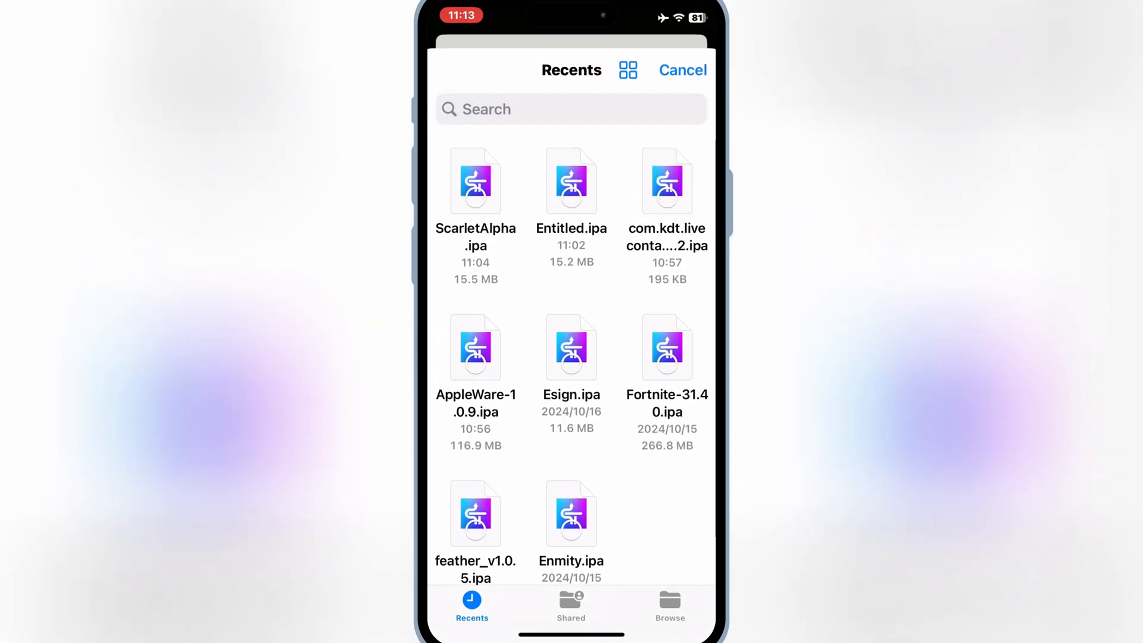
click(571, 183)
click(684, 69)
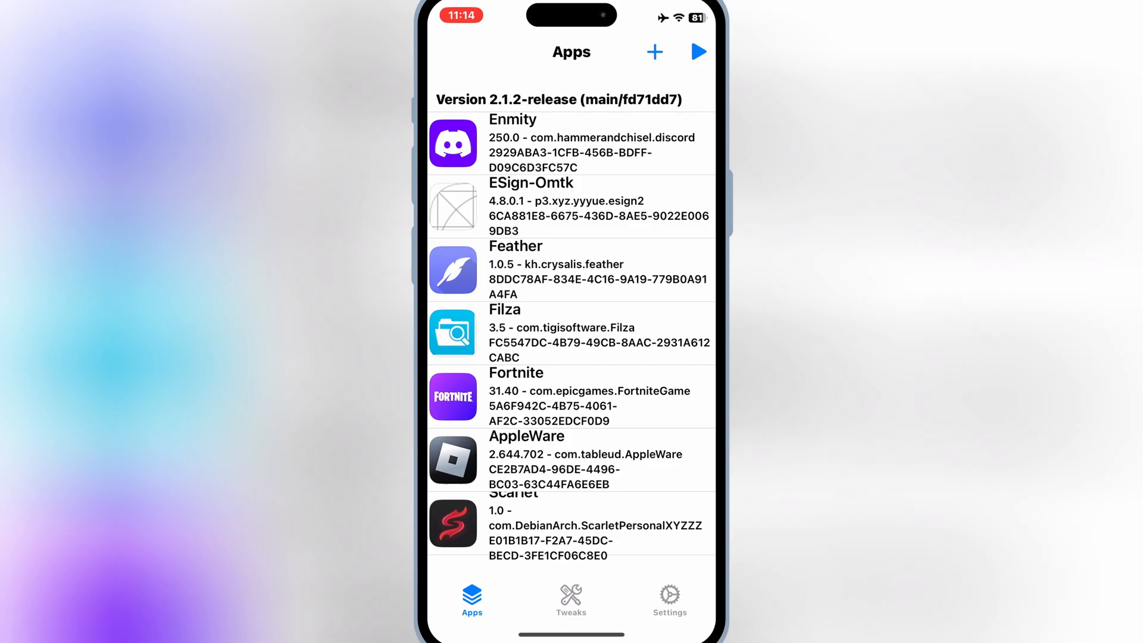
click(670, 601)
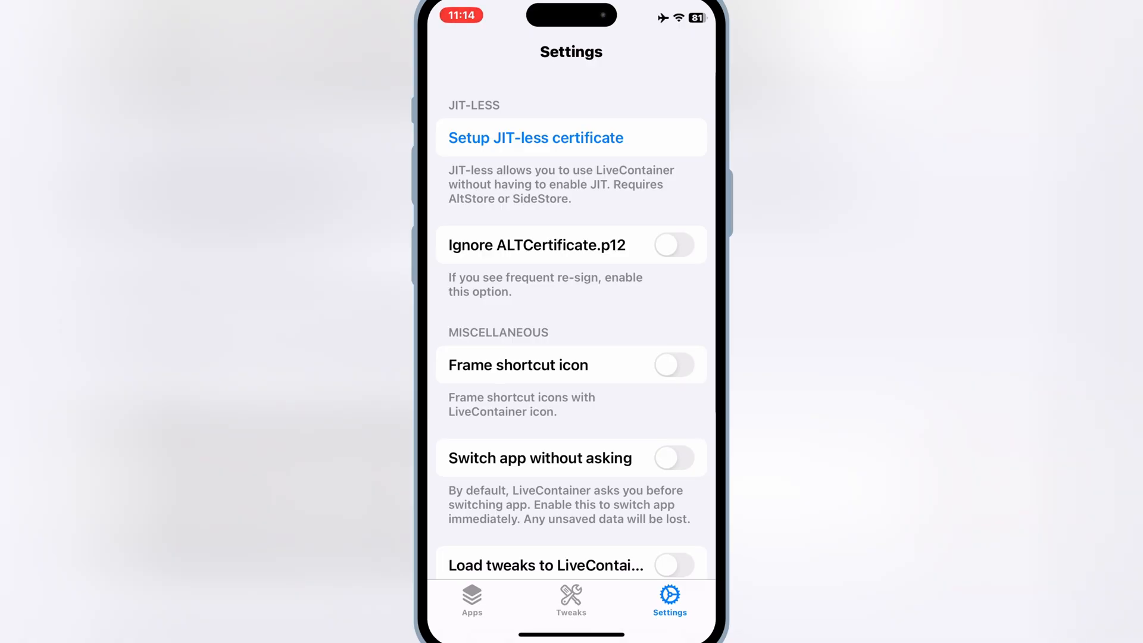
Start the one-time JIT-less certificate setup from LiveContainer's settings
click(536, 137)
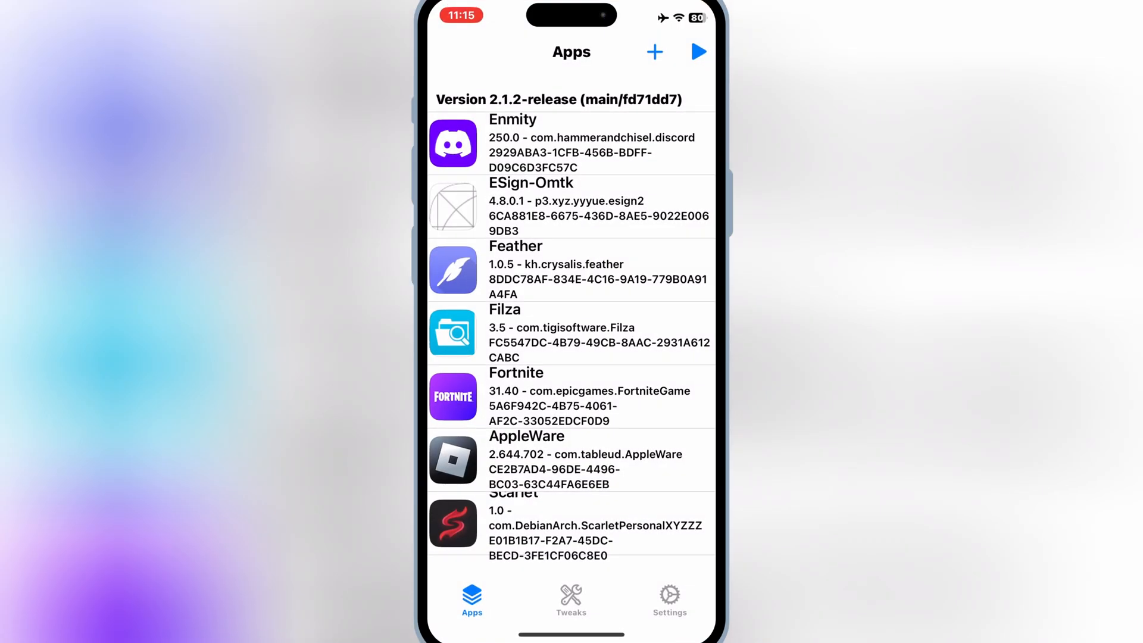
Launch the AppleWare guest app into Roblox's sign-up screen, then return to LiveContainer
click(572, 460)
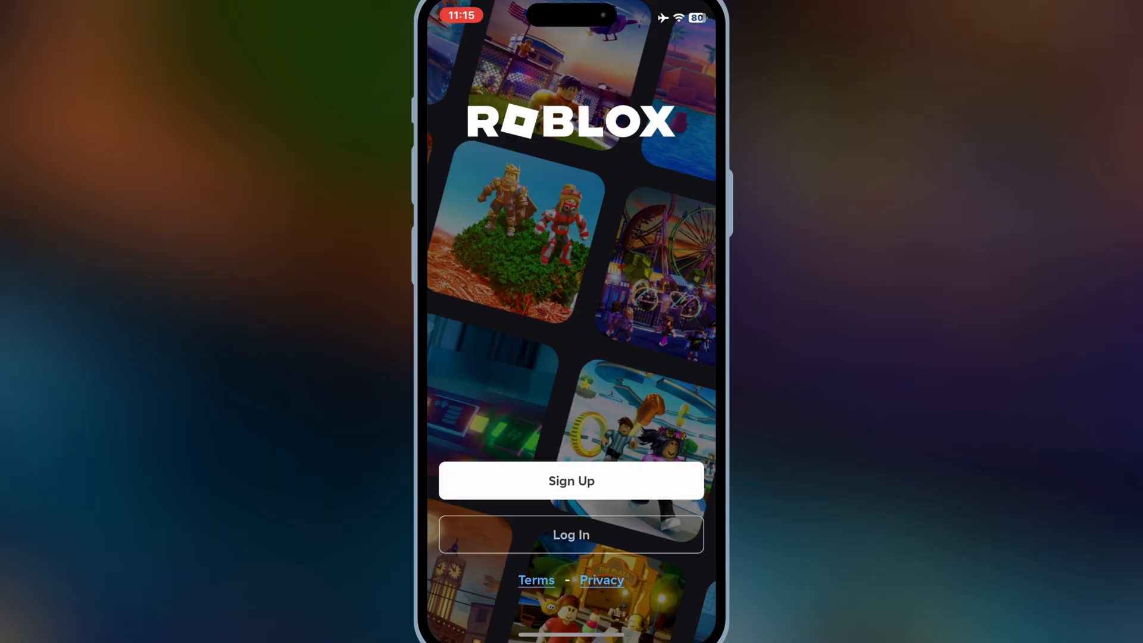
drag(571, 636, 572, 358)
drag(572, 636, 572, 402)
drag(501, 358, 679, 357)
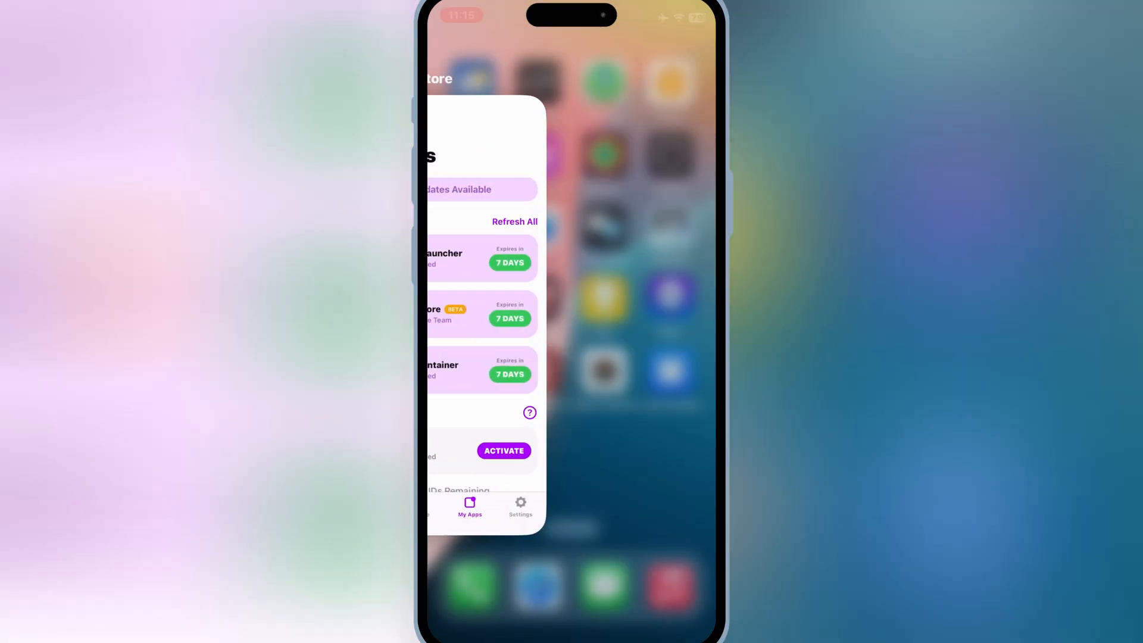
click(675, 373)
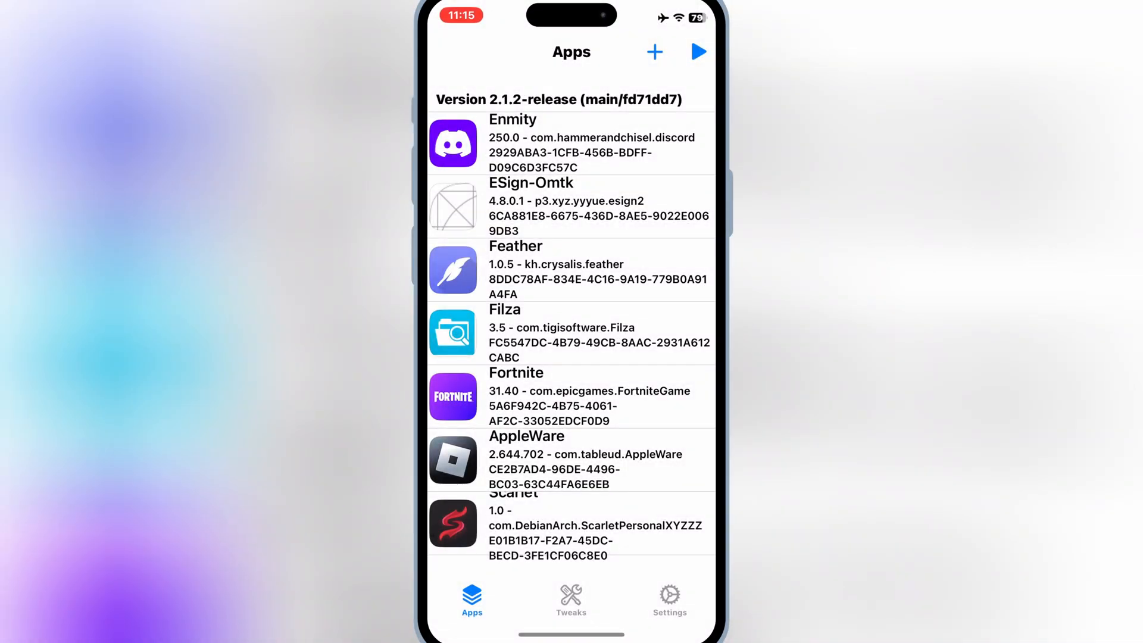
Try launching the Scarlet guest app and come back to LiveContainer's app list
click(571, 526)
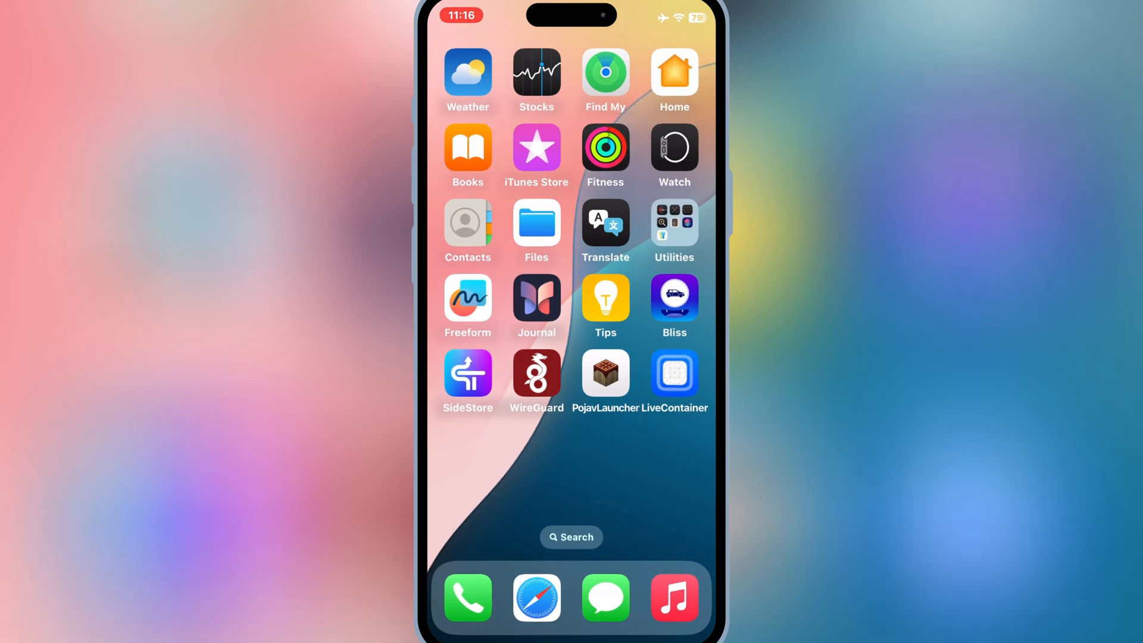
click(674, 373)
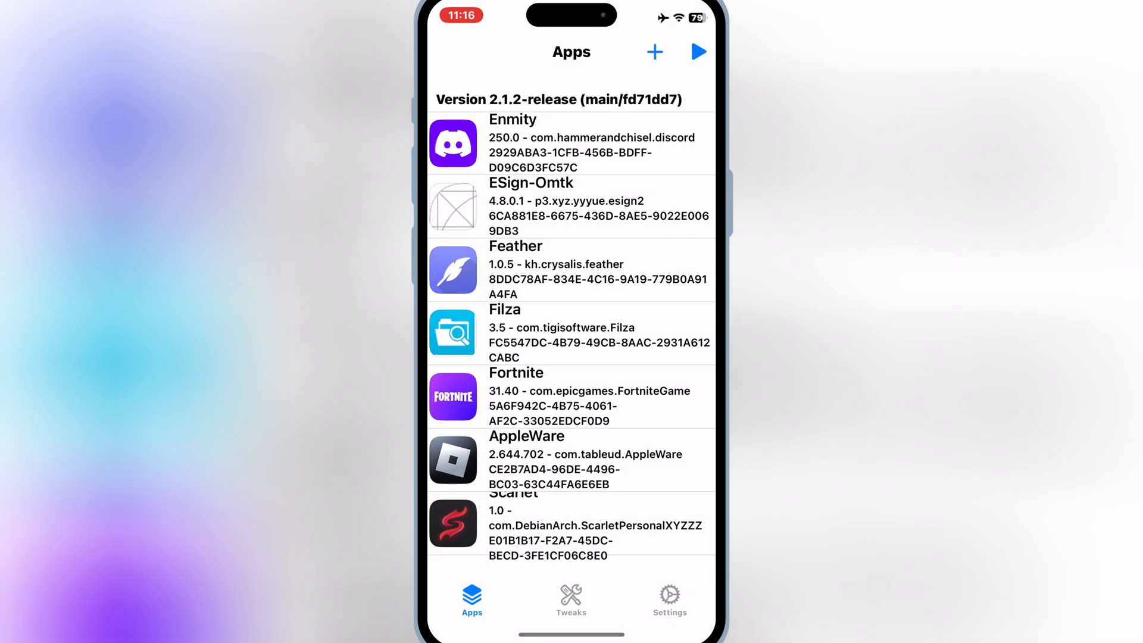